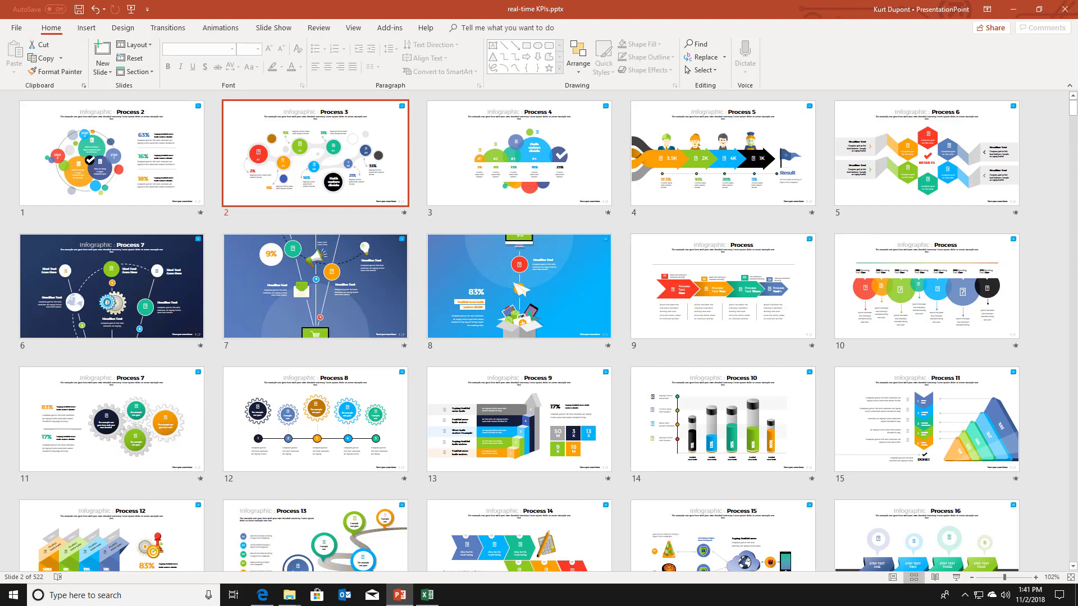
# - Switch from the PowerPoint slide deck to the blank Excel workbook Book1
pyautogui.hotkey('alt', 'Tab')
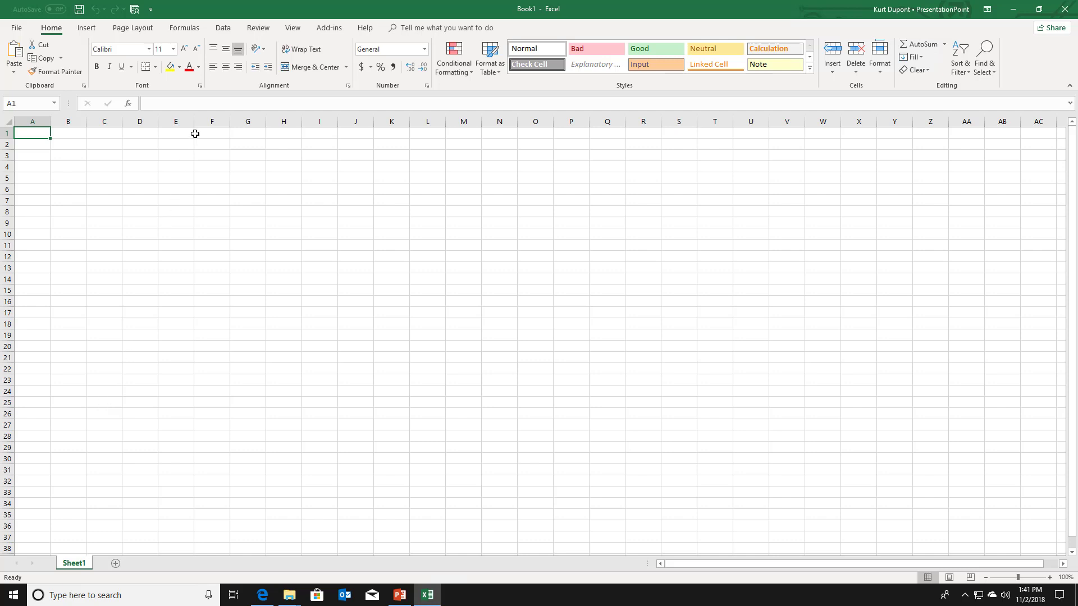
# - Show the Review tab commands in the Book1 workbook
pyautogui.click(258, 28)
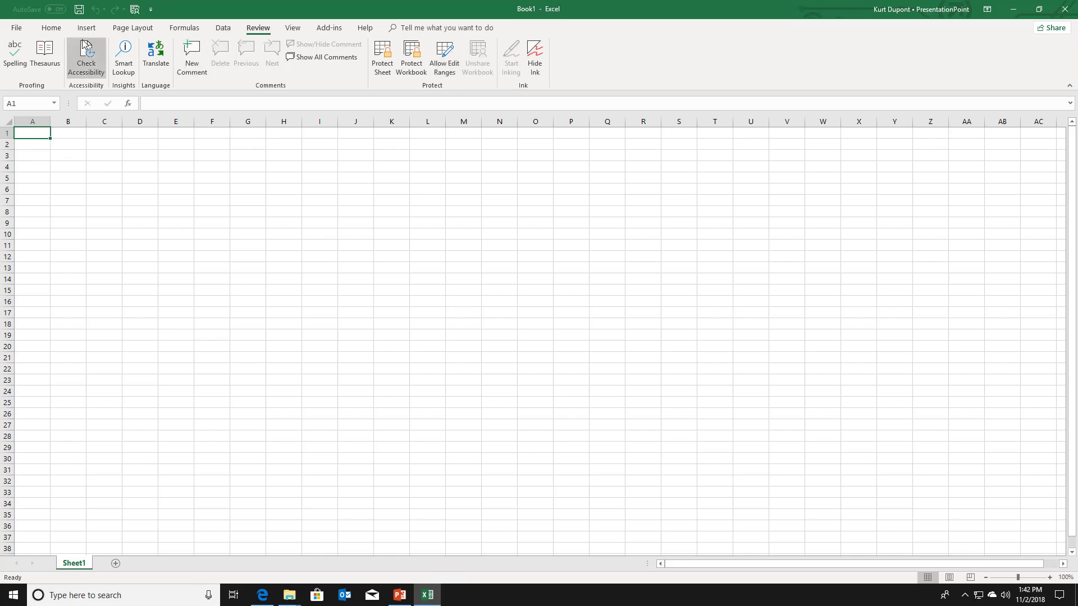
# - In Excel Options' Customize Ribbon, target Review, list All Commands and select Share Workbook (Legacy)
pyautogui.click(17, 28)
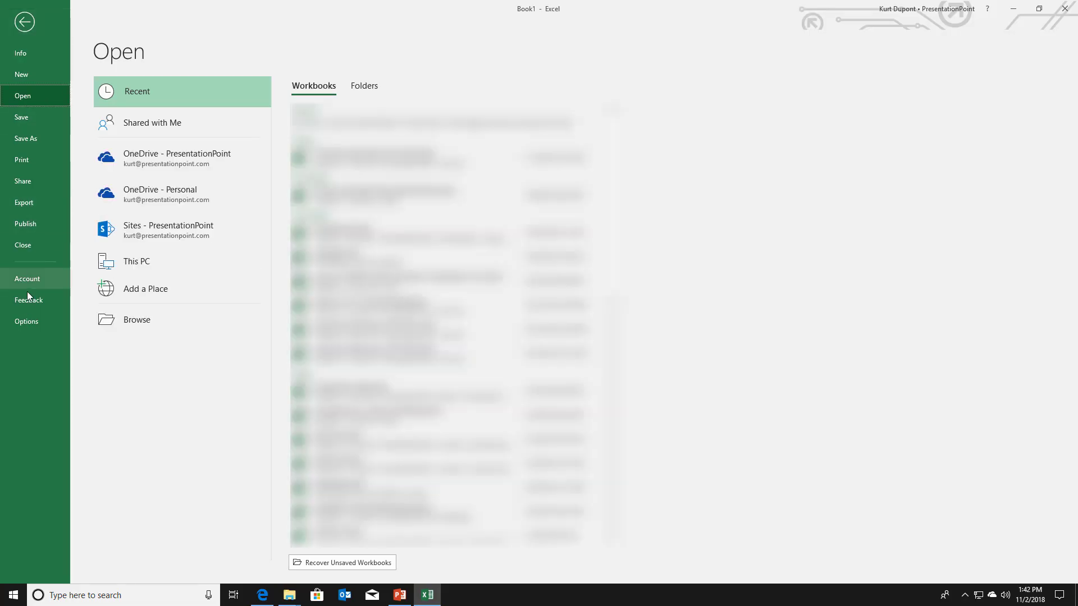
pyautogui.click(23, 322)
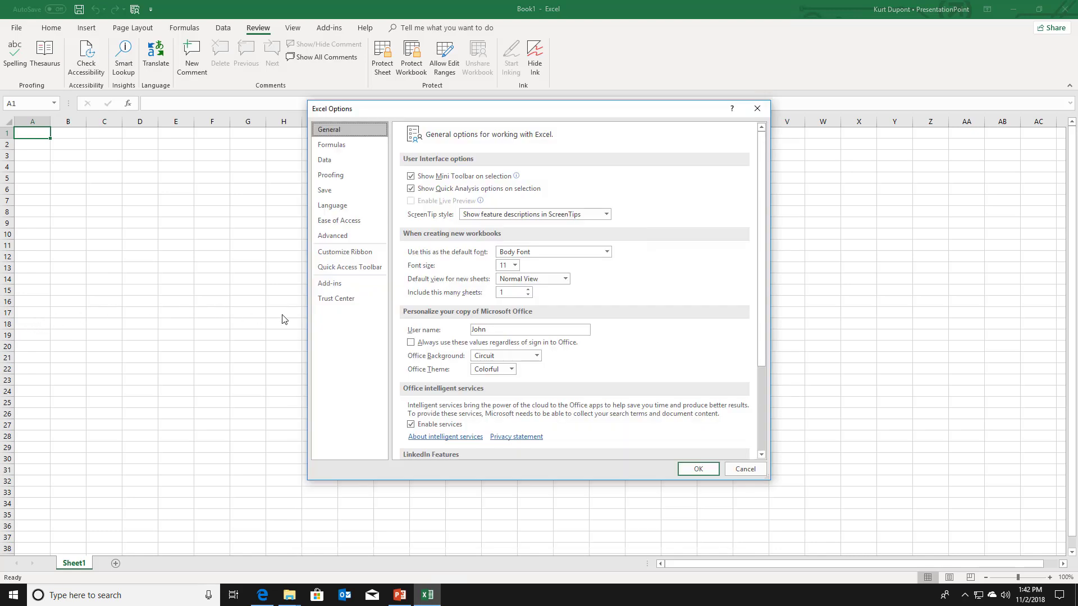
pyautogui.click(364, 255)
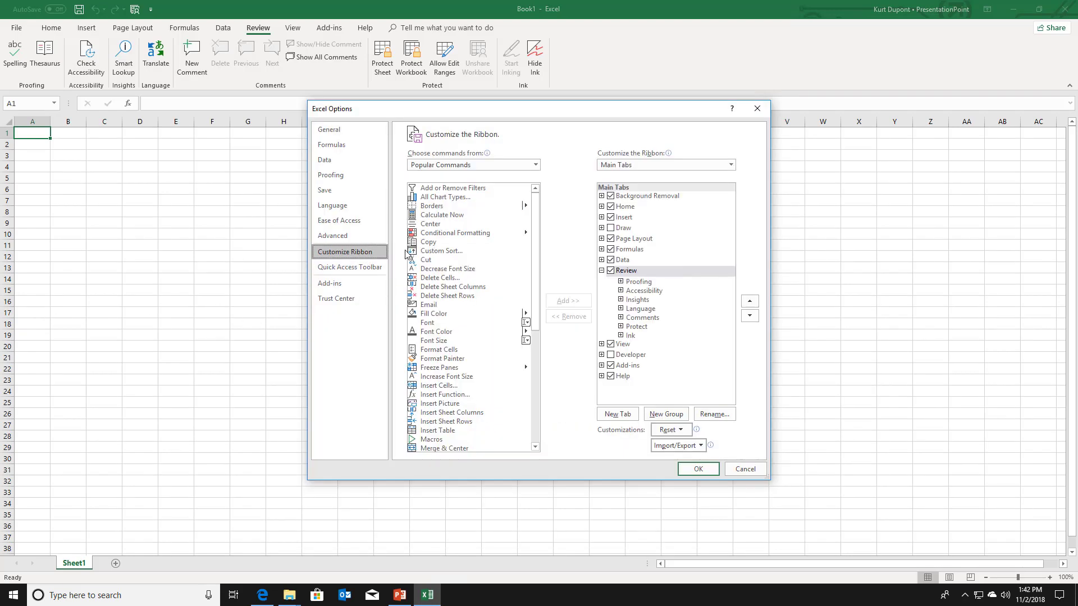
pyautogui.click(631, 269)
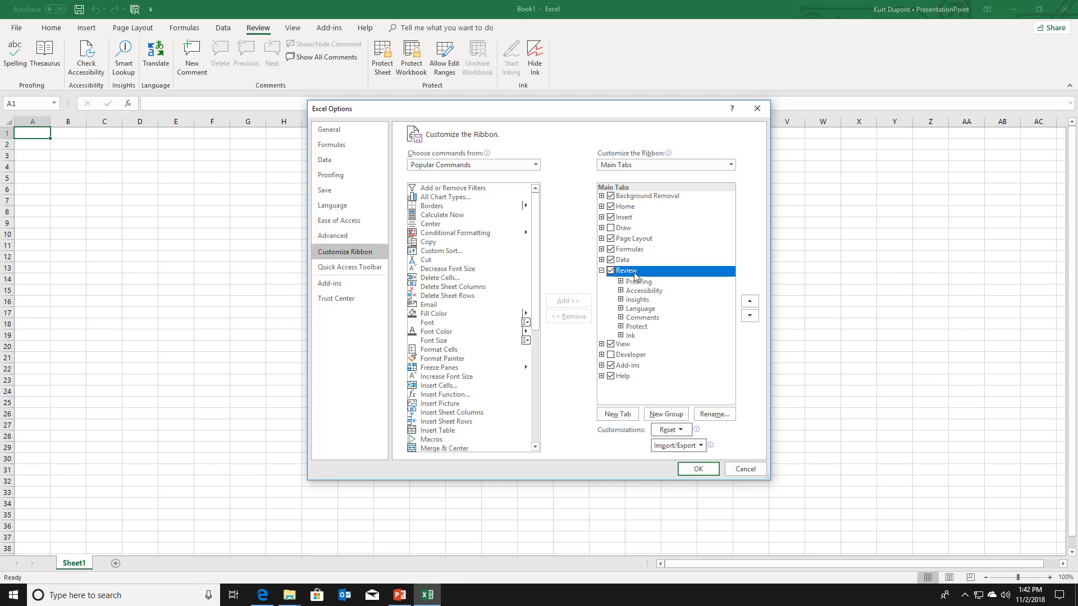
pyautogui.click(466, 167)
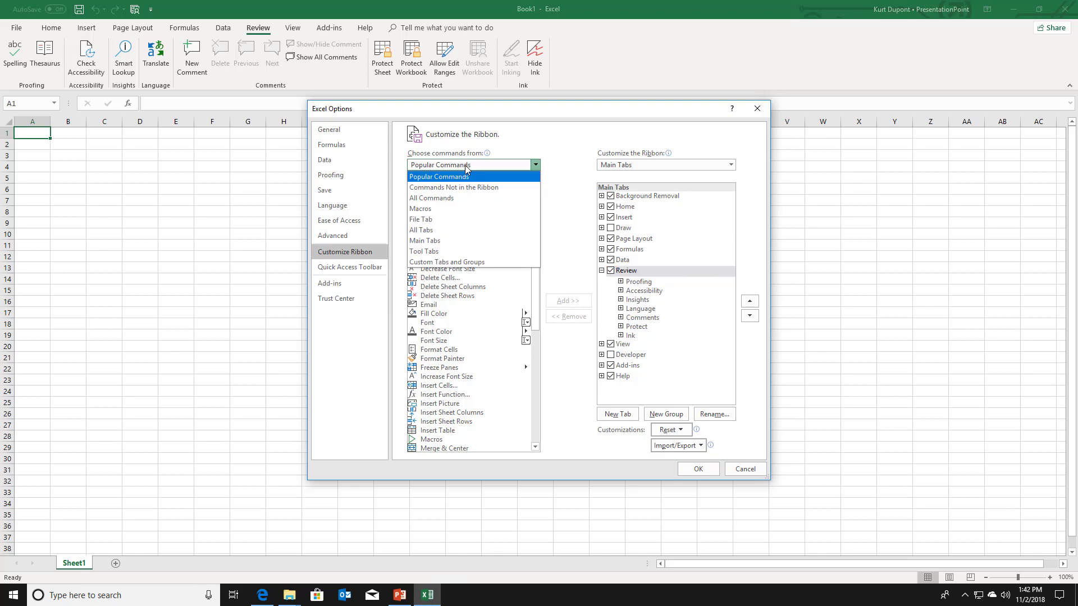
pyautogui.click(454, 198)
pyautogui.moveTo(533, 205); pyautogui.dragTo(541, 408)
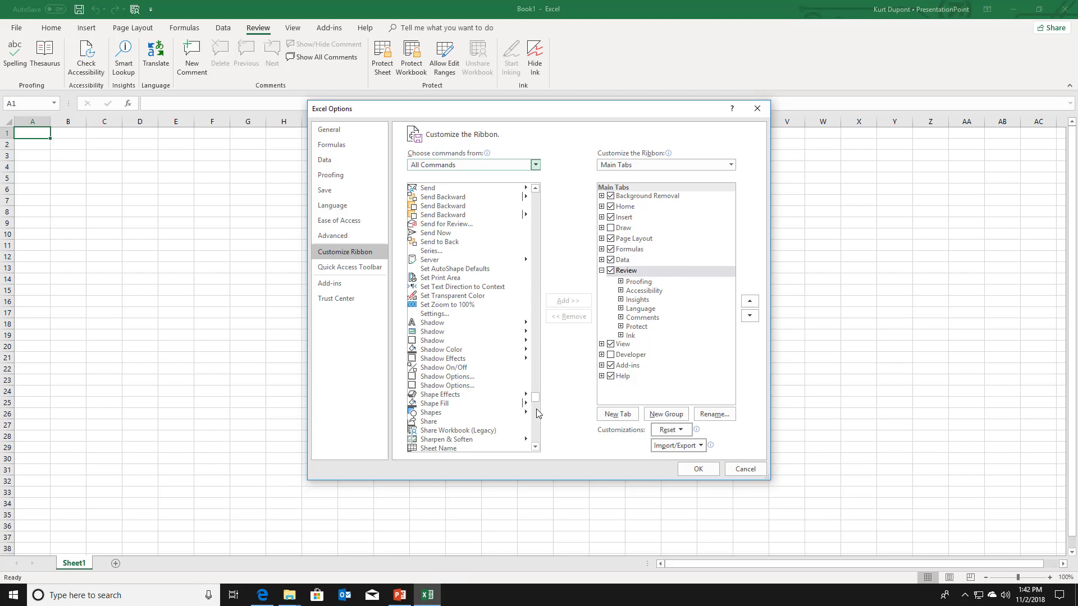
pyautogui.click(449, 430)
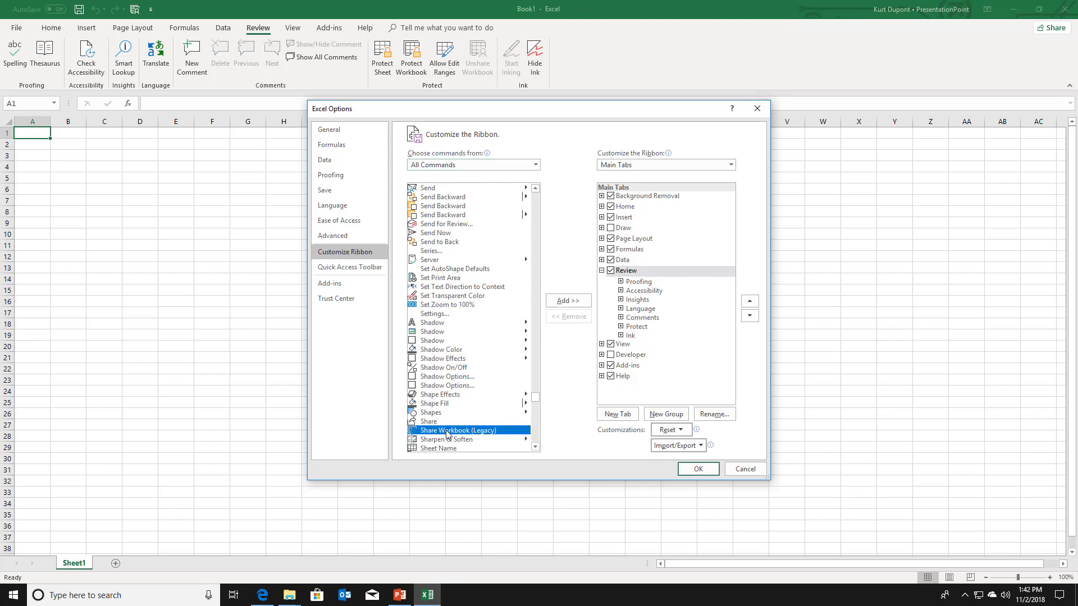
# - Dismiss the custom-group warning and create a new group named Sharing under Review
pyautogui.click(567, 300)
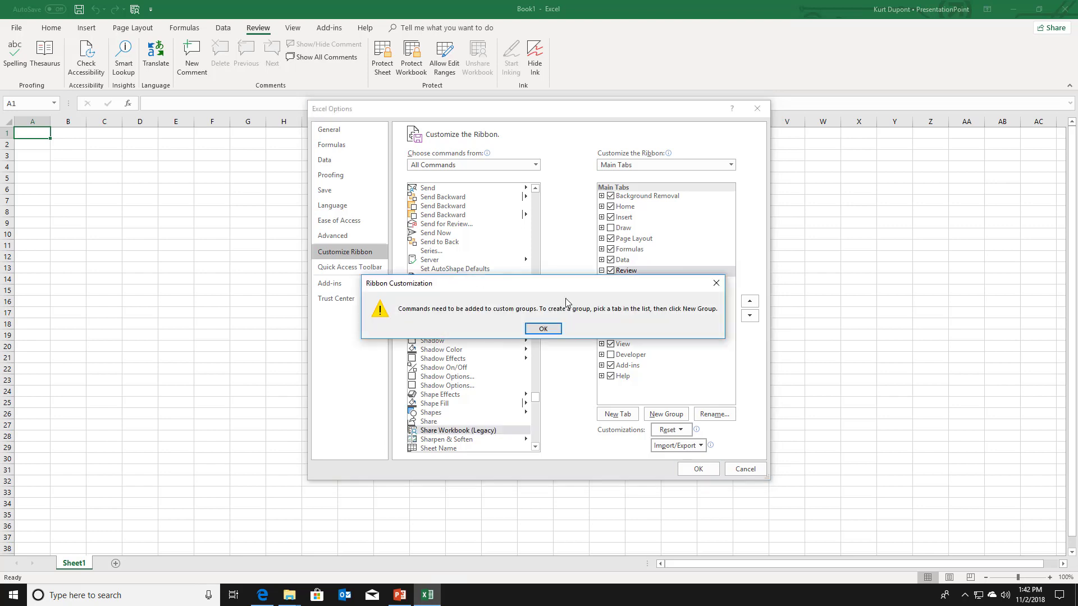
pyautogui.click(552, 330)
pyautogui.click(629, 274)
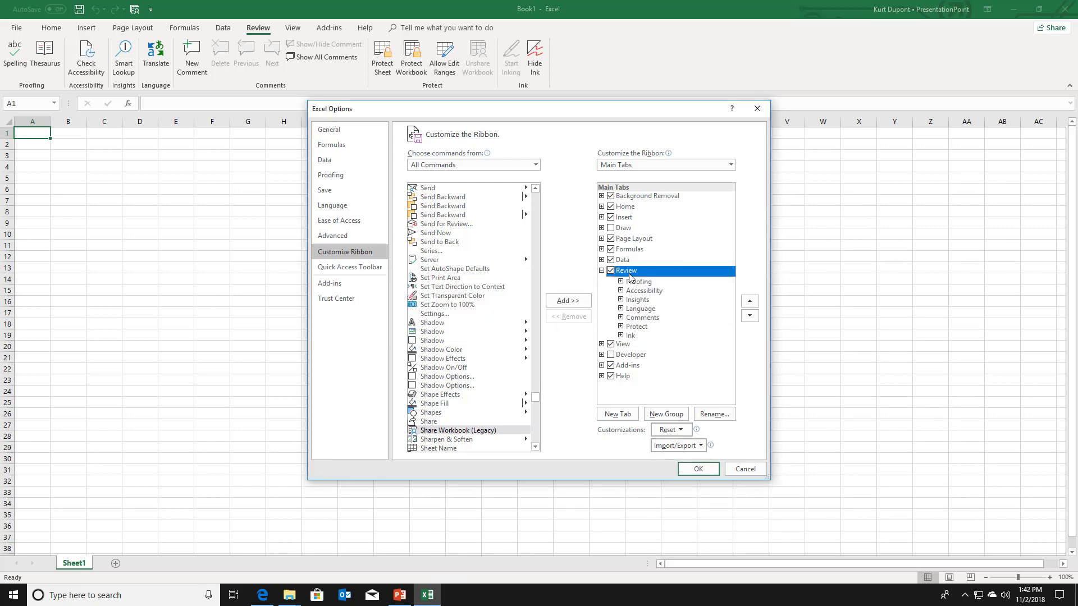
pyautogui.click(654, 412)
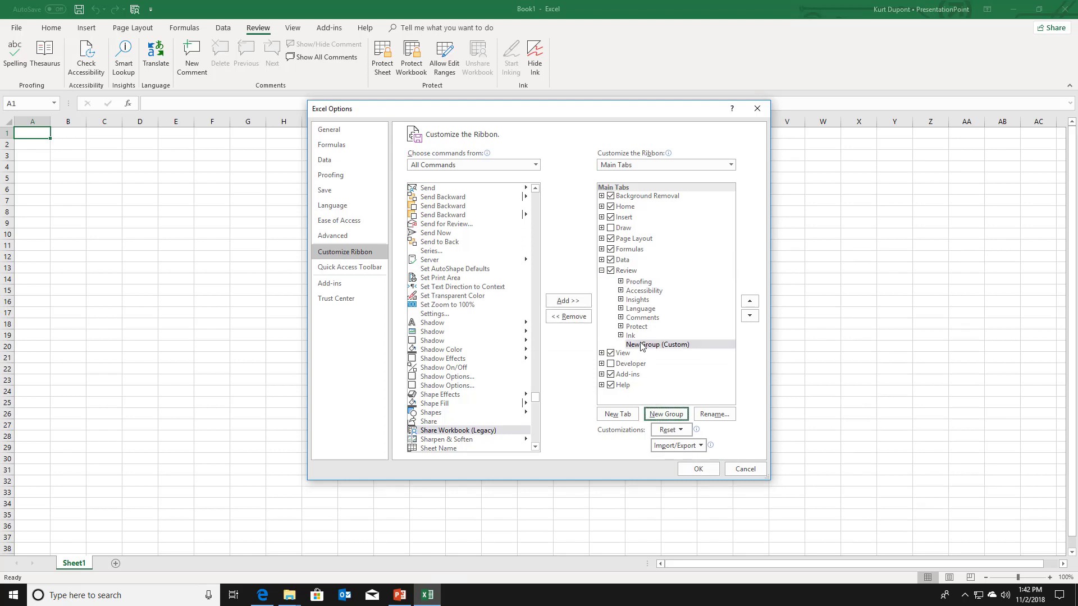
pyautogui.click(700, 414)
pyautogui.press('BackSpace')
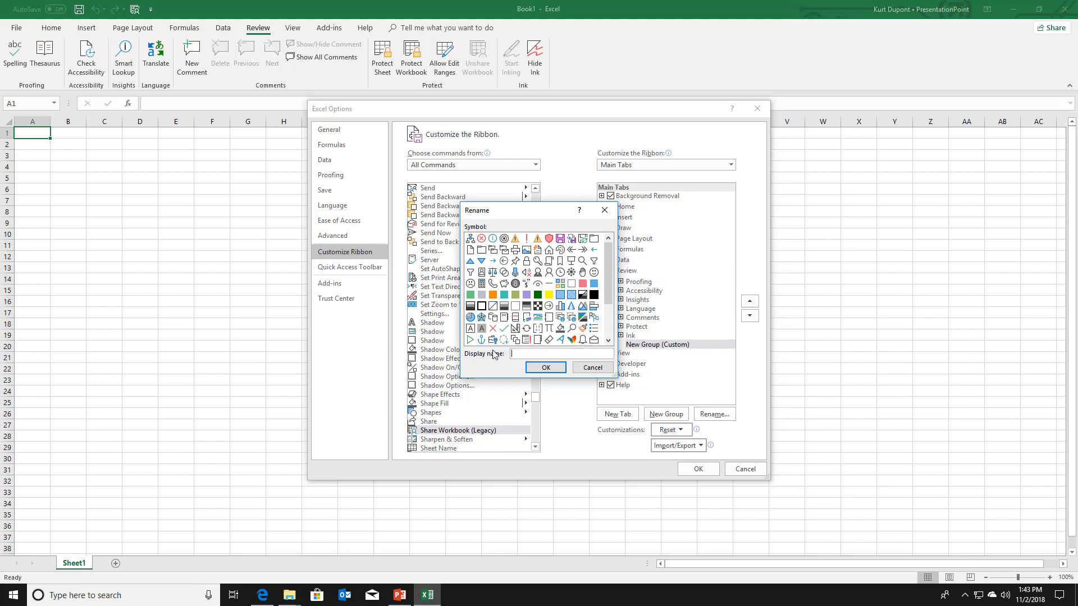
pyautogui.write('Sharing')
pyautogui.click(538, 372)
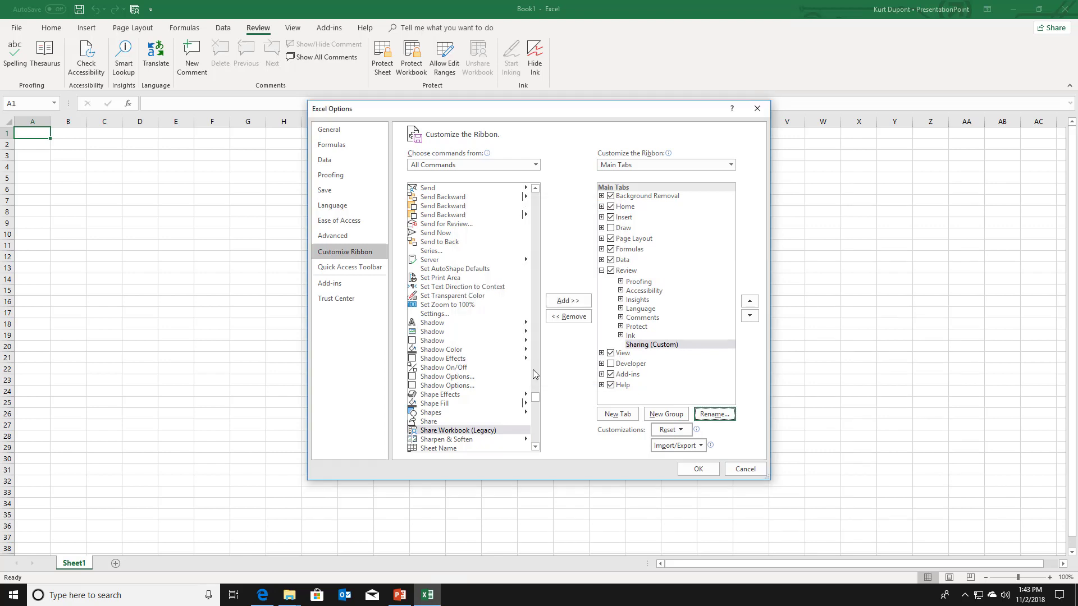
# - Add Share Workbook (Legacy) into the Sharing group
pyautogui.click(647, 348)
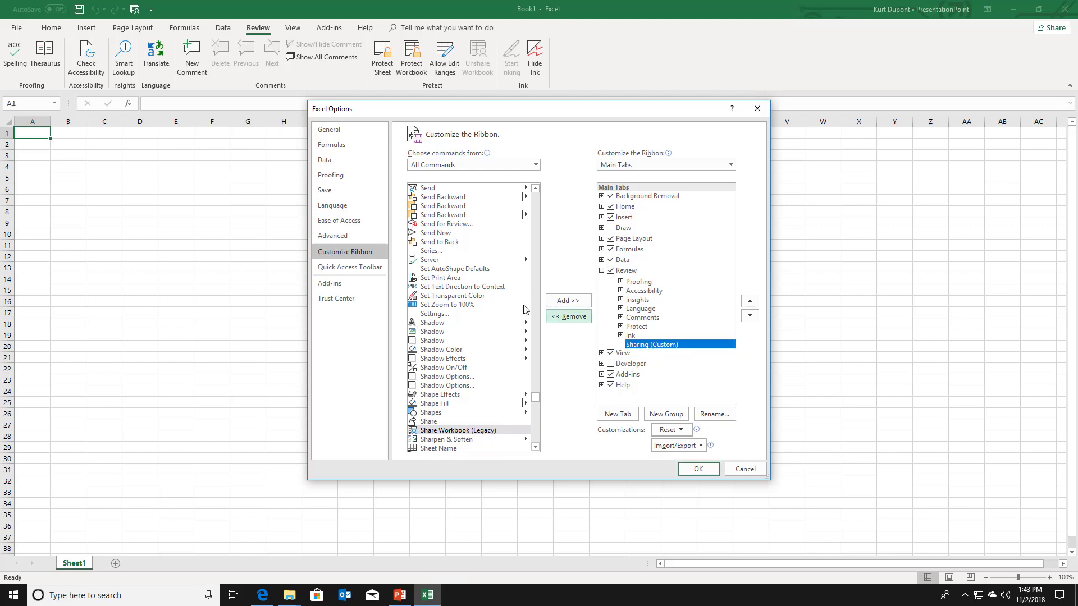
pyautogui.click(447, 431)
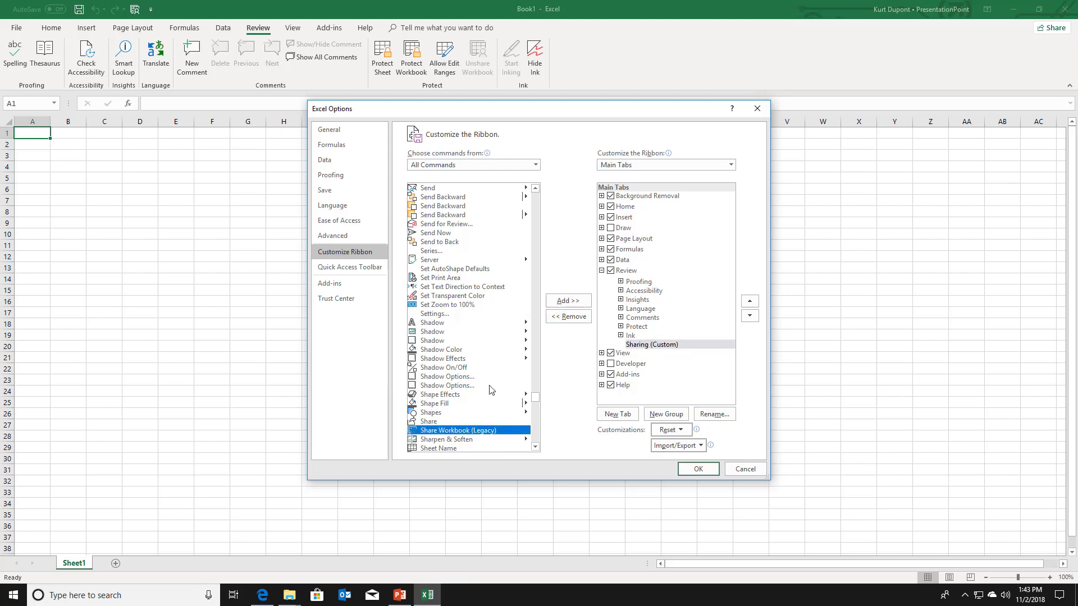
pyautogui.click(562, 302)
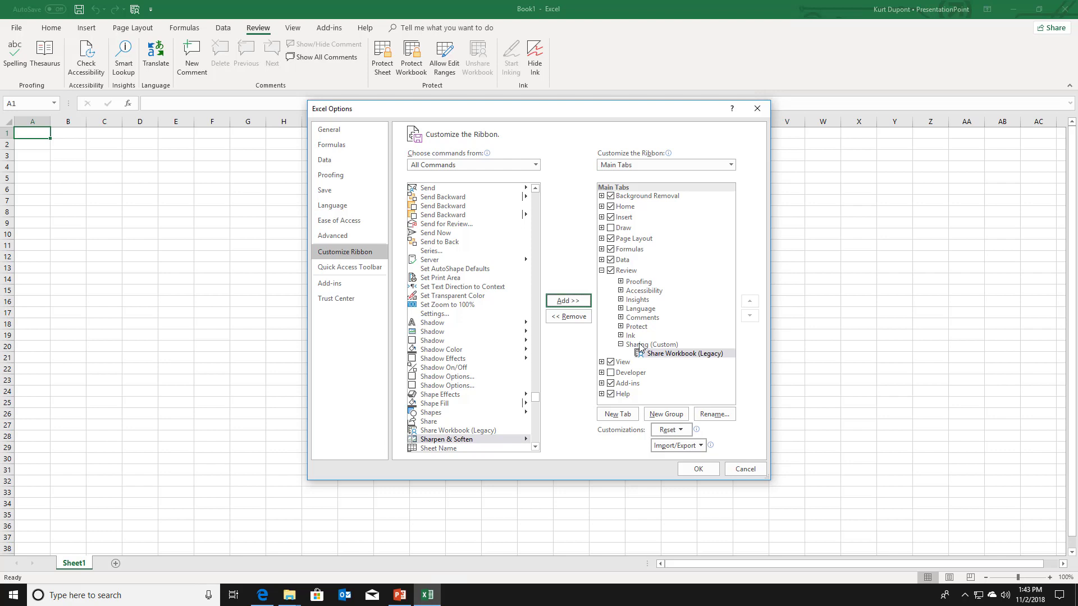
# - Apply the ribbon changes, then share the workbook using the old shared workbooks feature
pyautogui.click(698, 469)
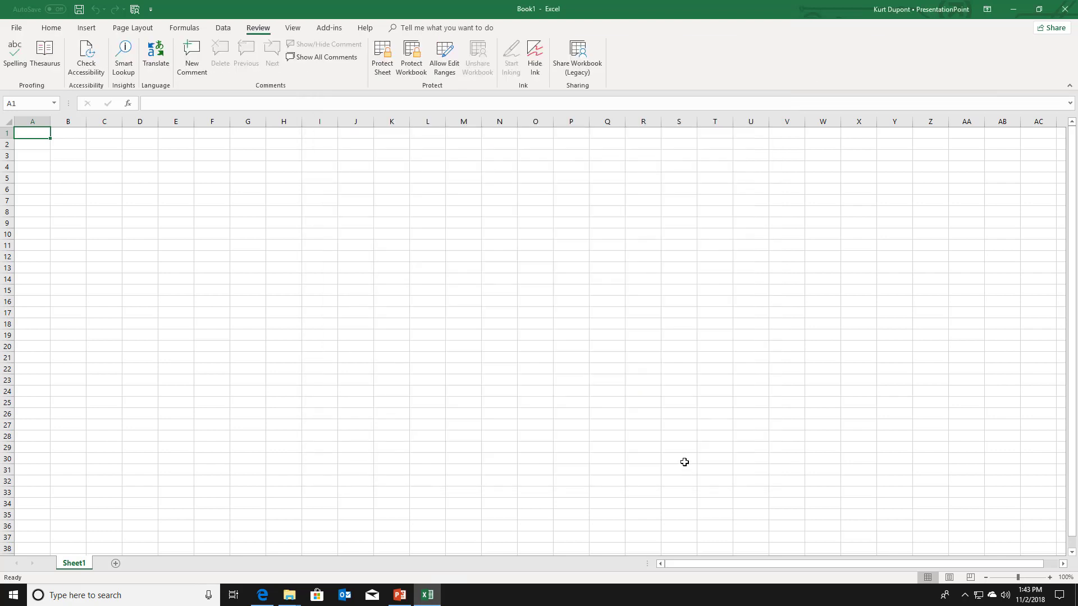
pyautogui.click(581, 69)
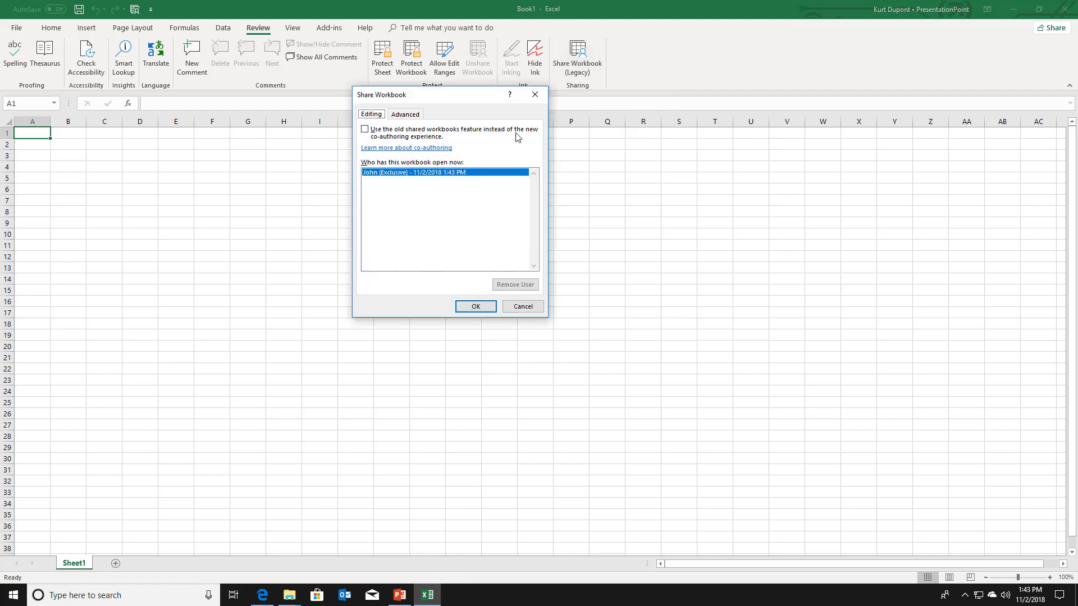
pyautogui.click(377, 133)
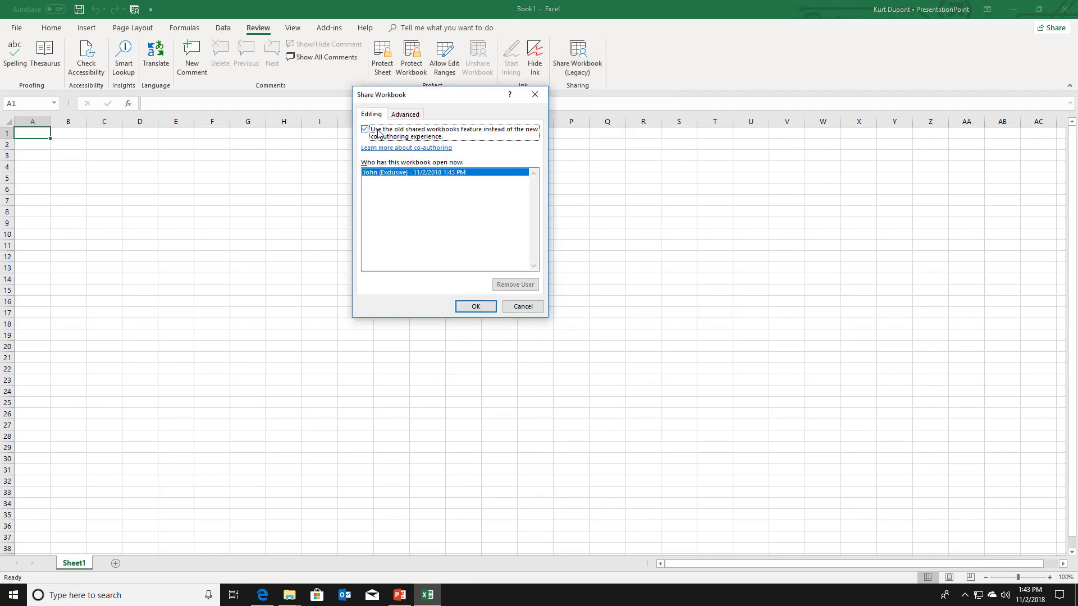
pyautogui.click(476, 306)
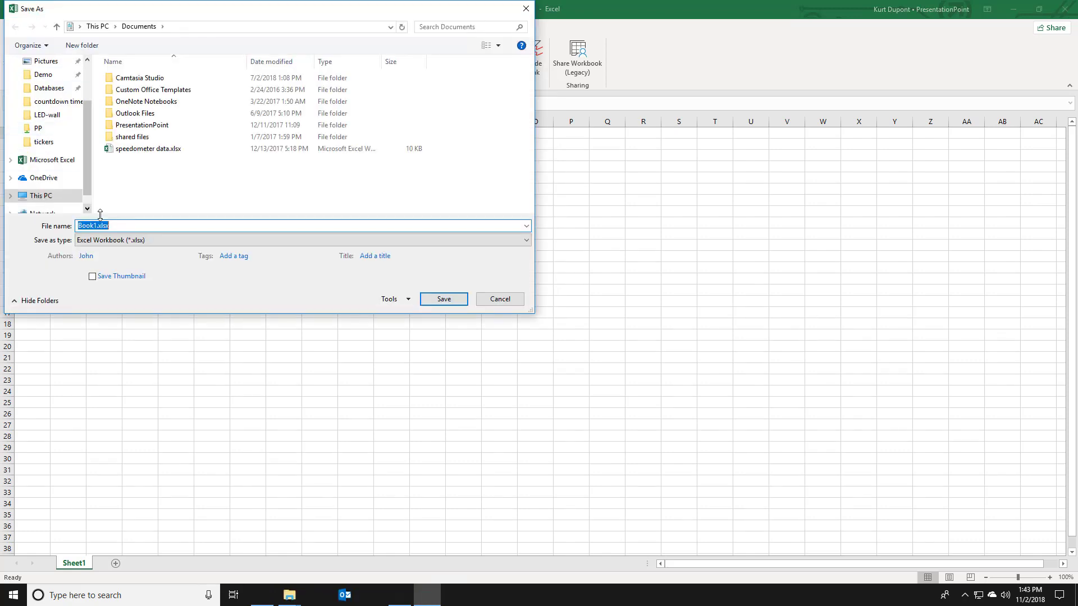
# - Save the workbook in Documents as 'My shared workbook.xlsx' instead of Book1
pyautogui.click(133, 227)
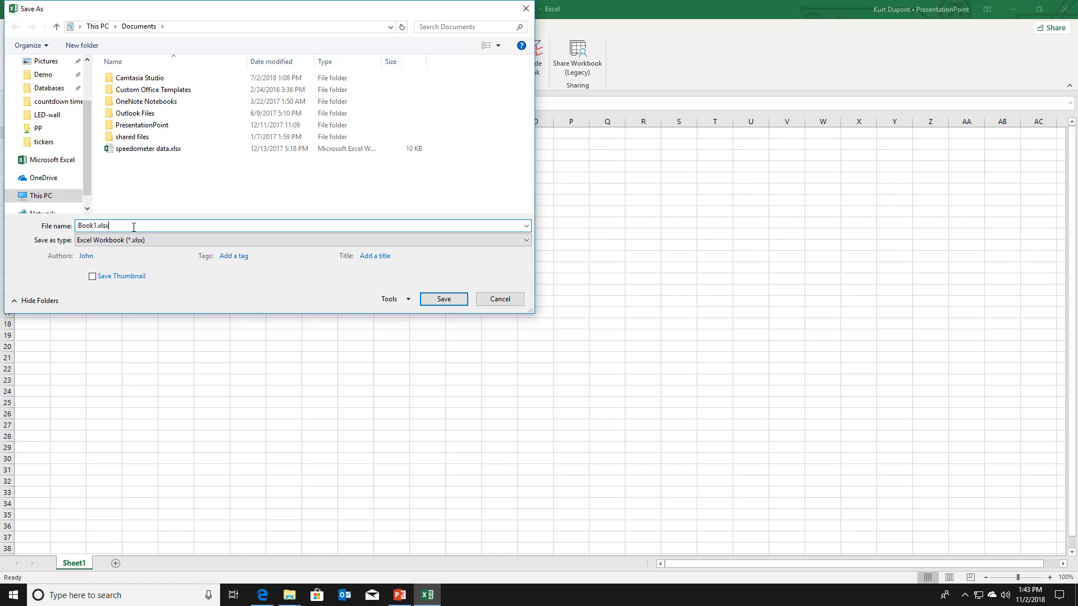
pyautogui.hotkey('shift', 'Right')
pyautogui.hotkey('shift', 'Right')
pyautogui.hotkey('shift', 'Right')
pyautogui.hotkey('shift', 'Right')
pyautogui.hotkey('shift', 'Right')
pyautogui.write('My shared workbook')
pyautogui.press('Return')
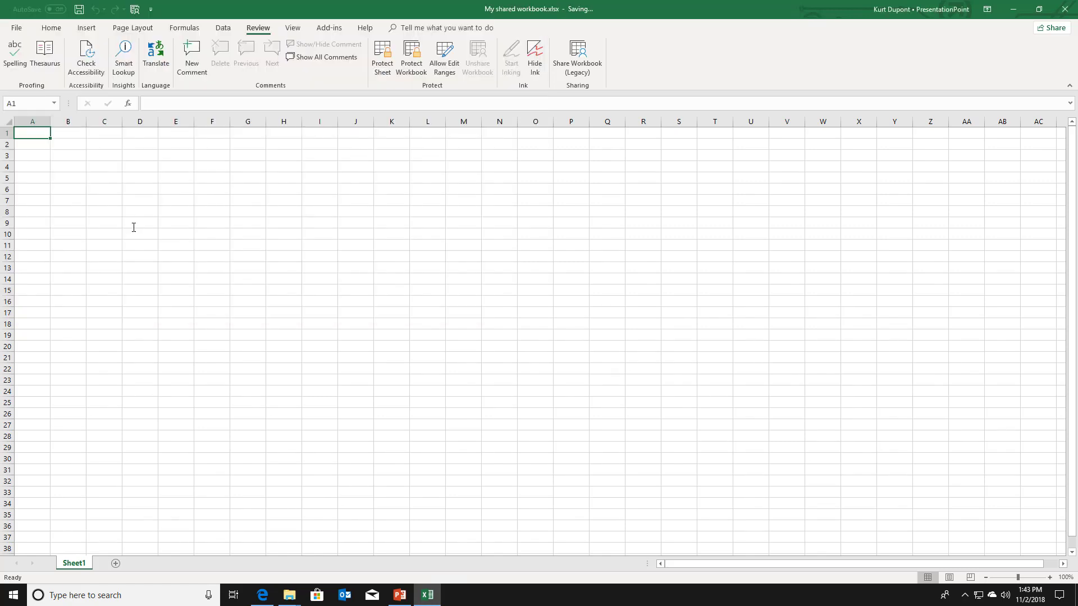